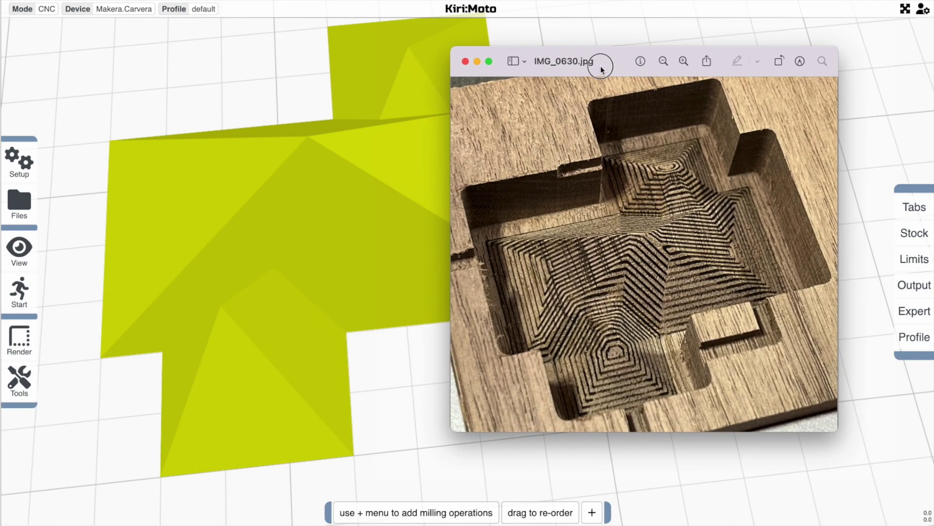
# Step: Open the device settings for the Makera Carvera, review its output options and close them
pyautogui.click(351, 182)
pyautogui.moveTo(419, 215); pyautogui.dragTo(420, 195)
pyautogui.moveTo(435, 202); pyautogui.dragTo(578, 200, button='right')
pyautogui.scroll(-2, 577, 199)
pyautogui.moveTo(578, 199); pyautogui.dragTo(556, 195)
pyautogui.moveTo(556, 195); pyautogui.dragTo(560, 190, button='right')
pyautogui.press('d')
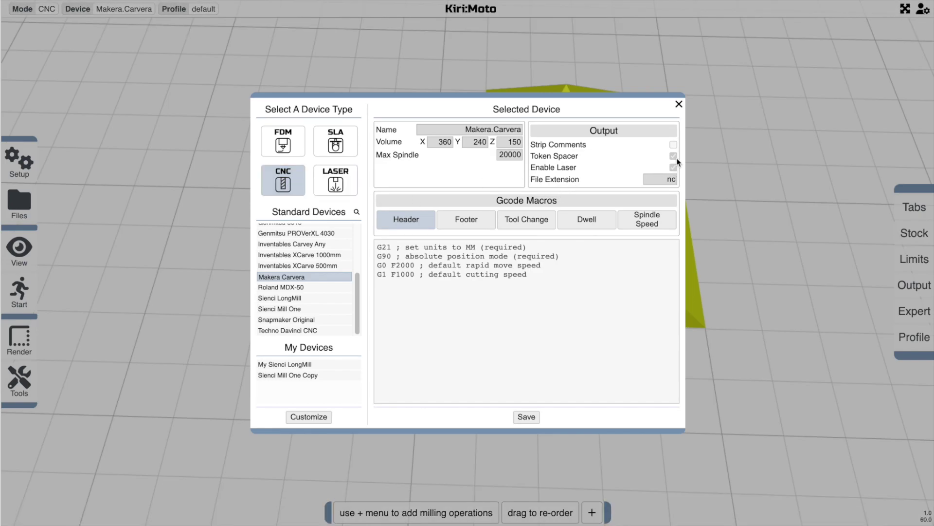
pyautogui.click(679, 104)
# Step: Add laser on, outline and laser off operations, with the outline placed between laser on and laser off
pyautogui.moveTo(592, 512)
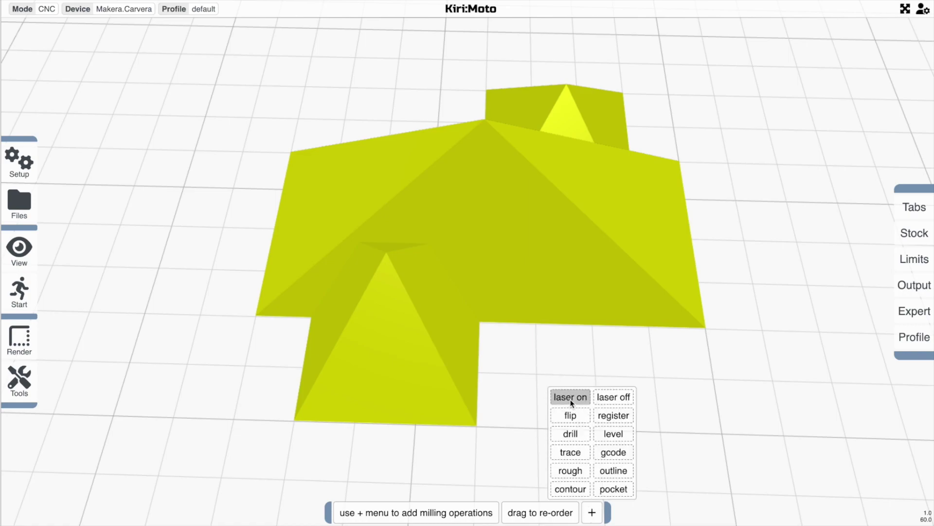
pyautogui.click(572, 403)
pyautogui.moveTo(492, 511)
pyautogui.click(516, 397)
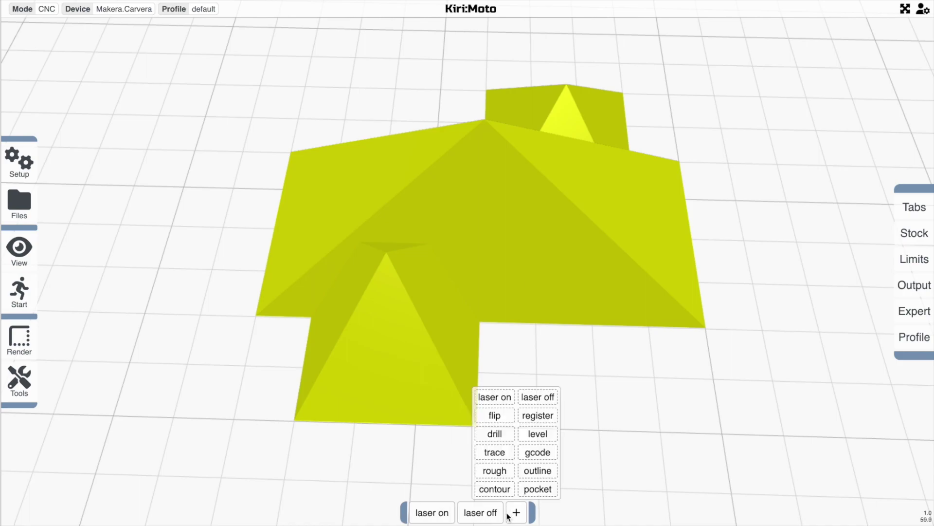
pyautogui.click(536, 471)
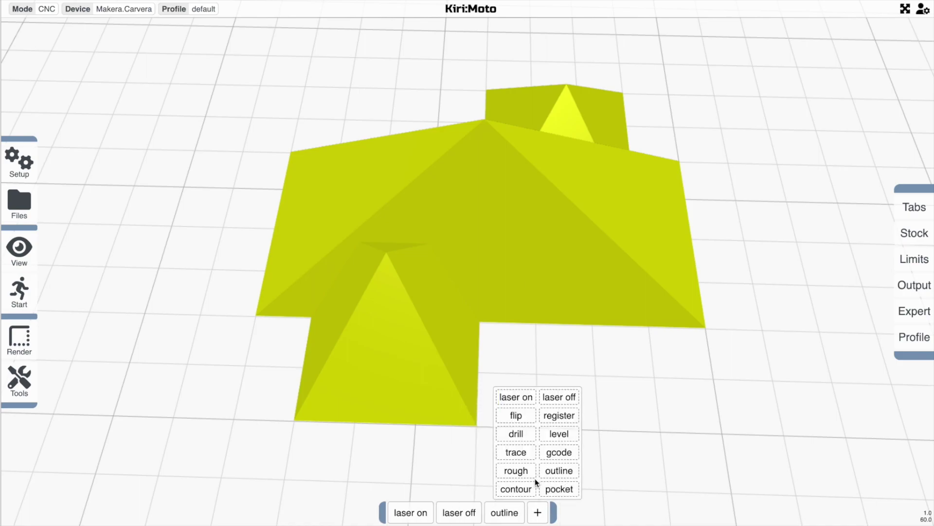
pyautogui.moveTo(506, 512); pyautogui.dragTo(447, 513)
# Step: Check the laser on and outline operation settings, and slice the model to preview its laser toolpaths
pyautogui.moveTo(542, 446); pyautogui.dragTo(525, 399)
pyautogui.moveTo(415, 522)
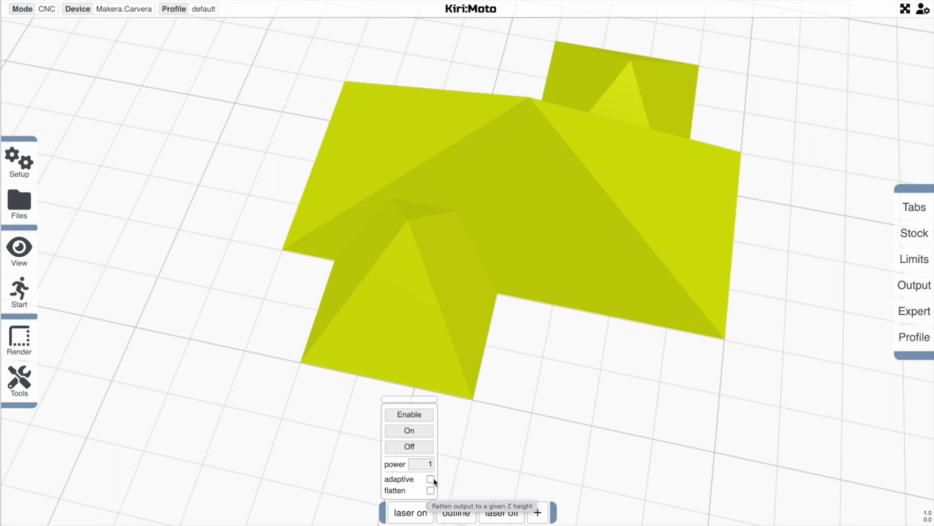
pyautogui.moveTo(463, 507)
pyautogui.moveTo(507, 463); pyautogui.dragTo(475, 501)
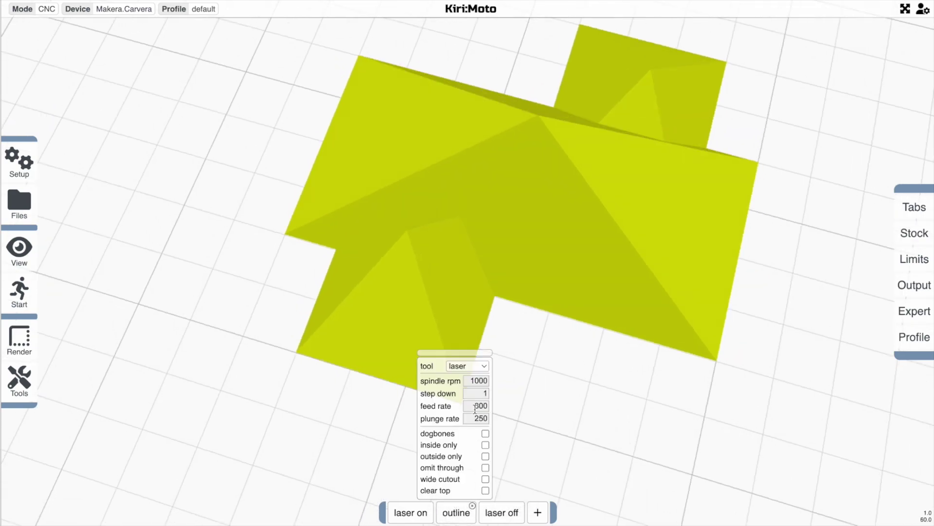
pyautogui.moveTo(542, 403); pyautogui.dragTo(465, 363)
pyautogui.press('s')
pyautogui.press('p')
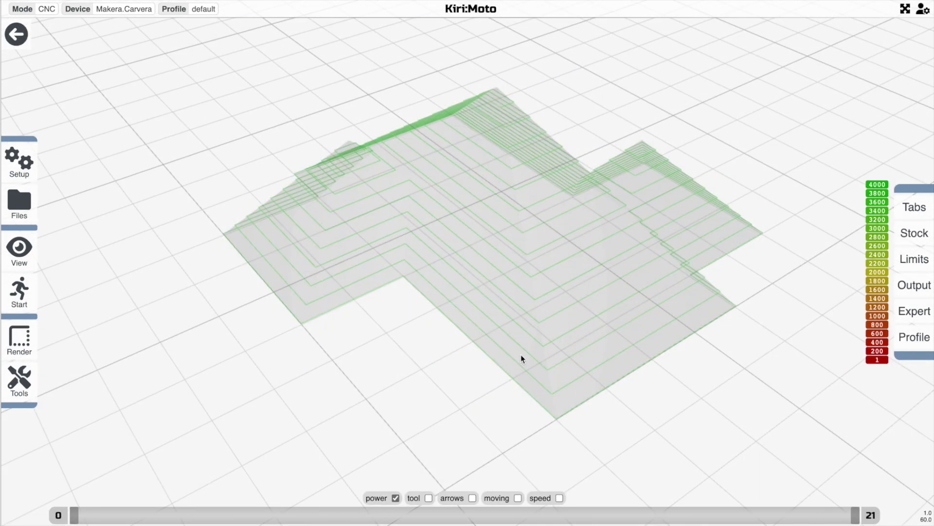
# Step: Compare the toolpath preview with the power, moving and speed displays switched on and off
pyautogui.moveTo(522, 356); pyautogui.dragTo(560, 370)
pyautogui.click(395, 498)
pyautogui.click(396, 498)
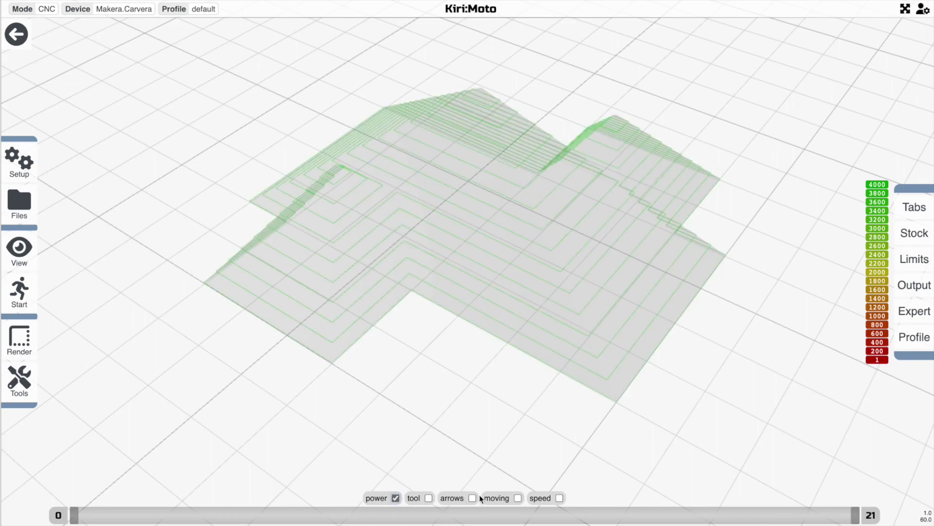
pyautogui.click(517, 497)
pyautogui.click(518, 498)
pyautogui.click(559, 498)
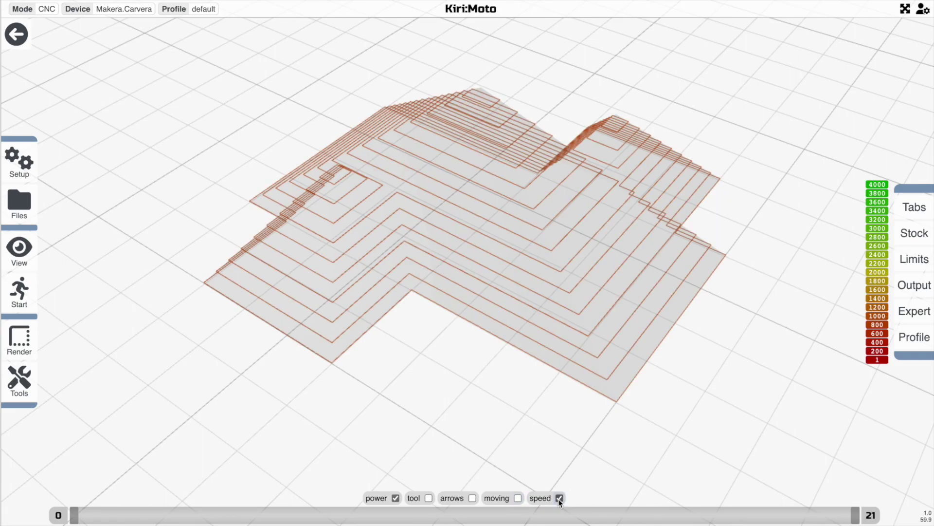
pyautogui.click(559, 498)
pyautogui.click(560, 498)
pyautogui.click(560, 498)
pyautogui.moveTo(531, 451); pyautogui.dragTo(516, 435)
# Step: Set the laser on operation's power to 0.5 and preview the toolpaths
pyautogui.press('Escape')
pyautogui.doubleClick(429, 465)
pyautogui.write('.5')
pyautogui.press('Return')
pyautogui.press('p')
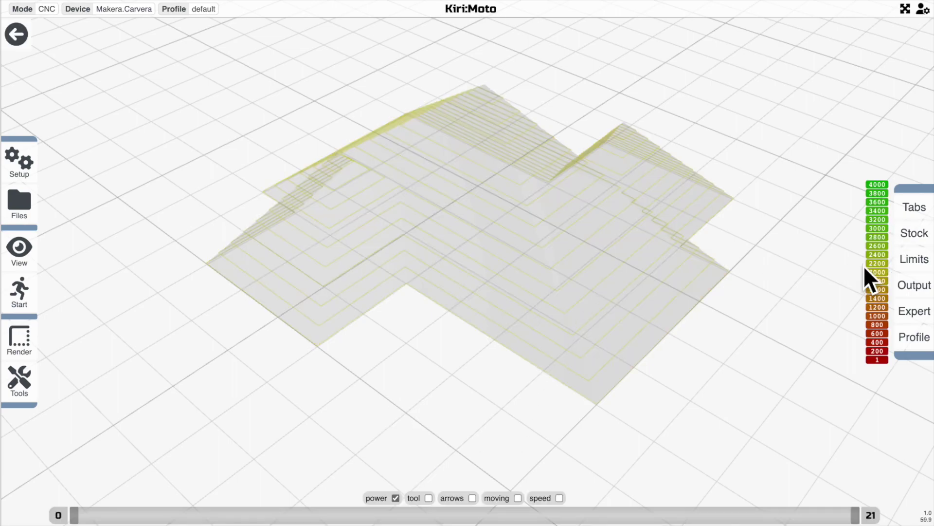
pyautogui.moveTo(590, 375); pyautogui.dragTo(530, 373)
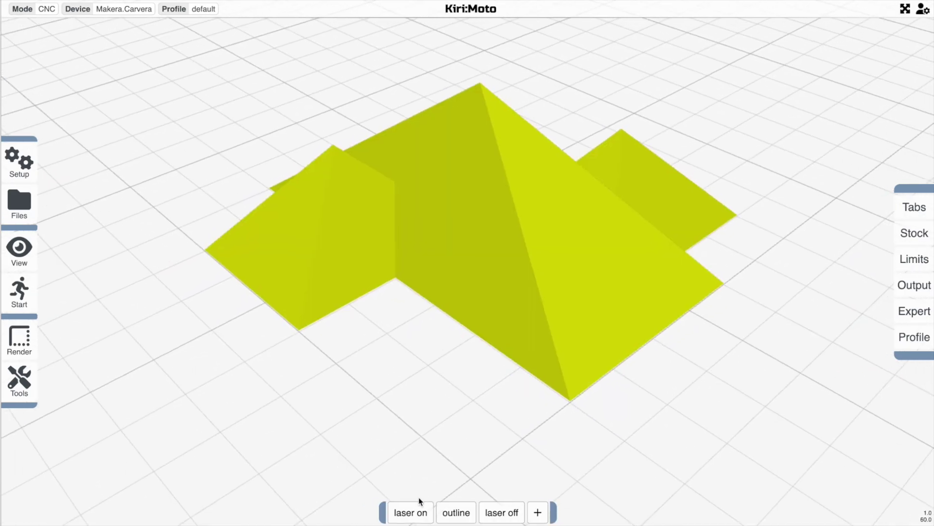
# Step: Enable adaptive power for the laser on operation and preview how power varies with height
pyautogui.moveTo(414, 515)
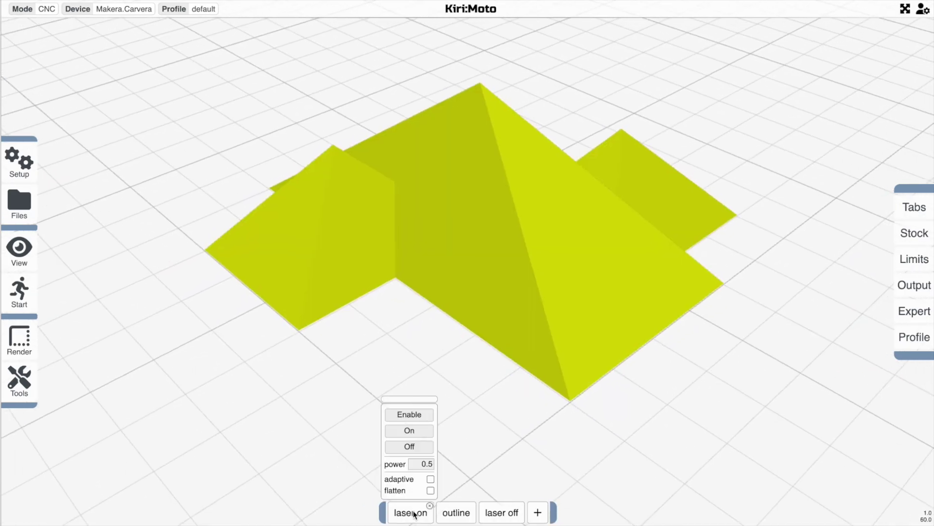
pyautogui.click(431, 479)
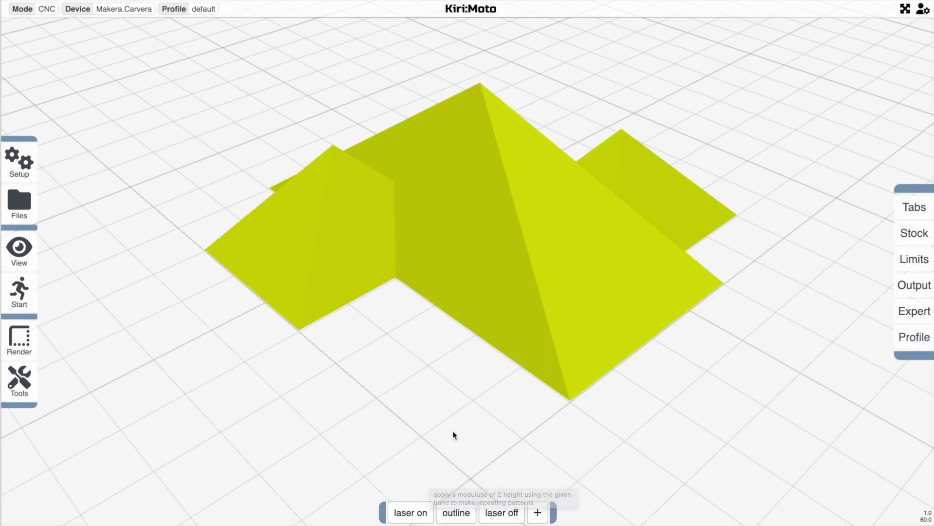
pyautogui.moveTo(476, 383); pyautogui.dragTo(476, 377)
pyautogui.moveTo(418, 514)
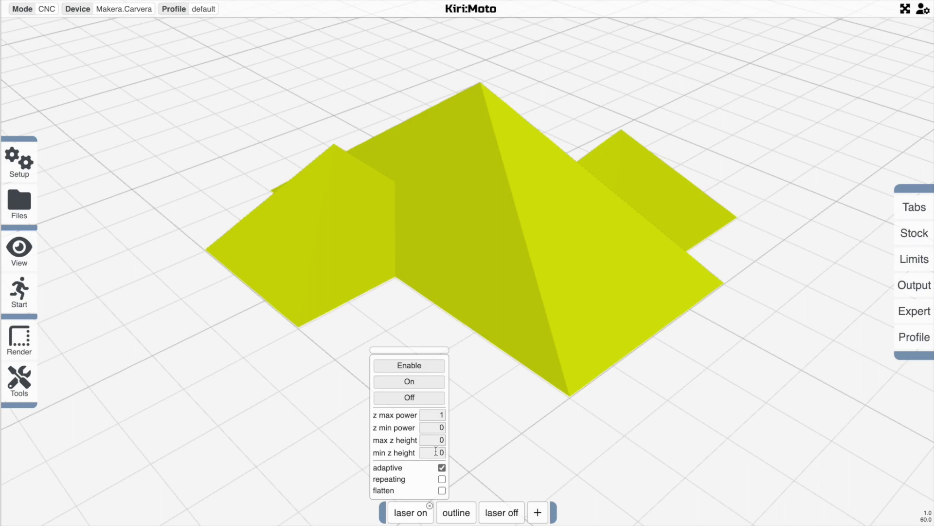
pyautogui.moveTo(511, 393); pyautogui.dragTo(534, 359)
pyautogui.press('p')
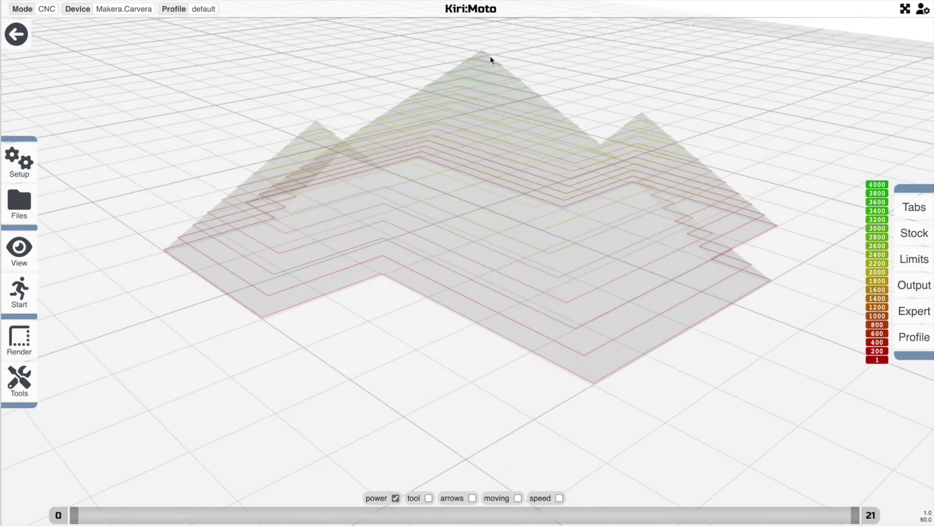
pyautogui.moveTo(490, 59); pyautogui.dragTo(501, 243)
pyautogui.moveTo(477, 336); pyautogui.dragTo(475, 341)
pyautogui.press('a')
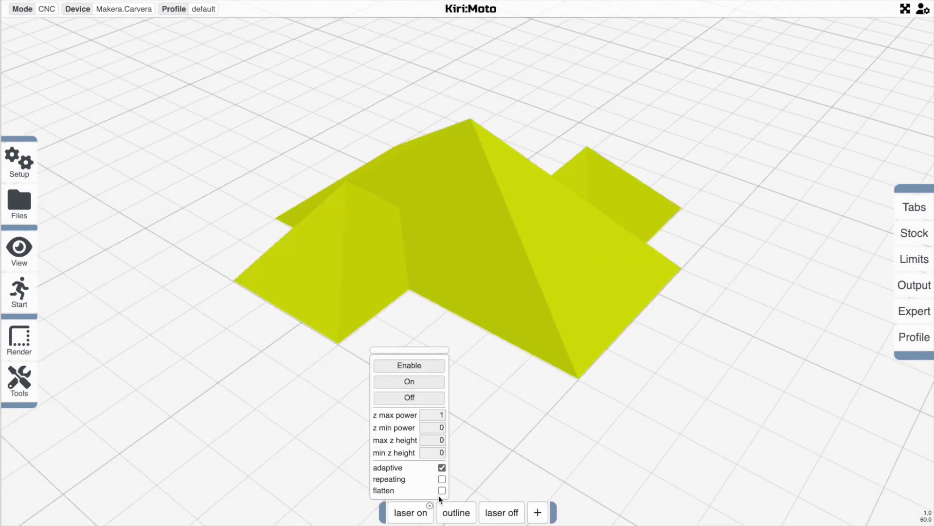
# Step: Try the flatten option on the laser on operation in a toolpath preview
pyautogui.click(442, 490)
pyautogui.press('p')
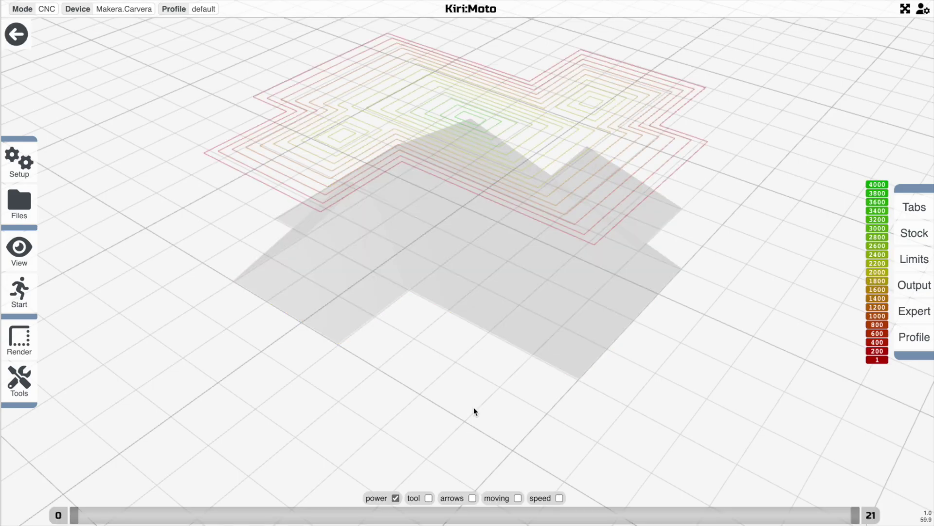
pyautogui.moveTo(474, 401)
pyautogui.mouseDown()
pyautogui.moveTo(517, 309)
pyautogui.moveTo(487, 389)
pyautogui.mouseUp()
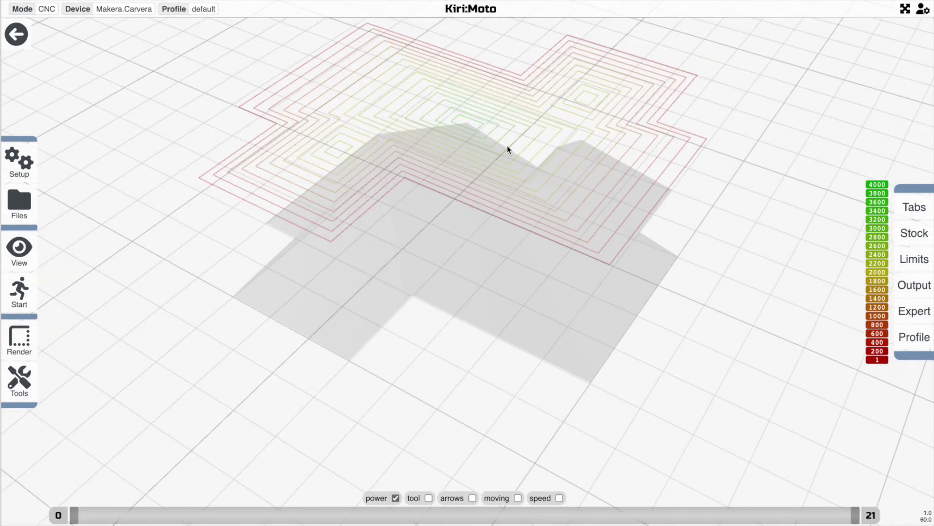
pyautogui.moveTo(508, 149); pyautogui.dragTo(476, 177)
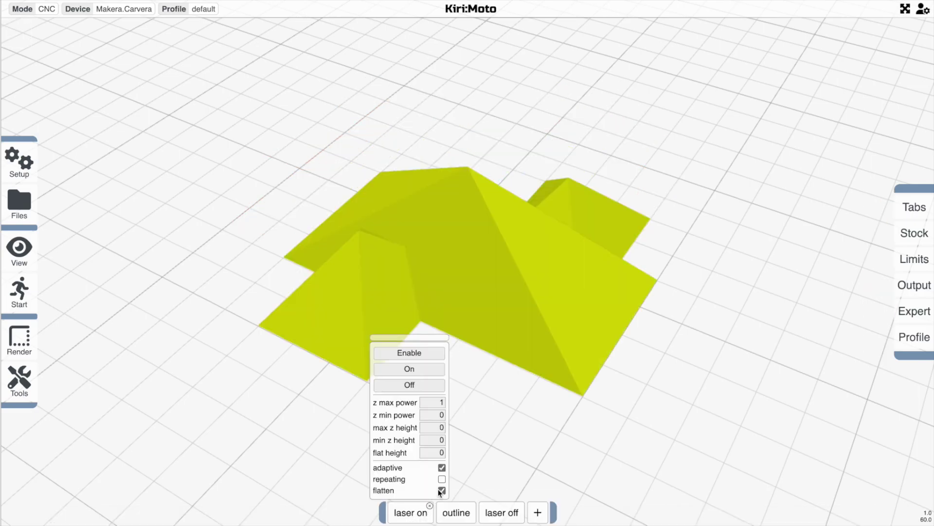
pyautogui.click(441, 491)
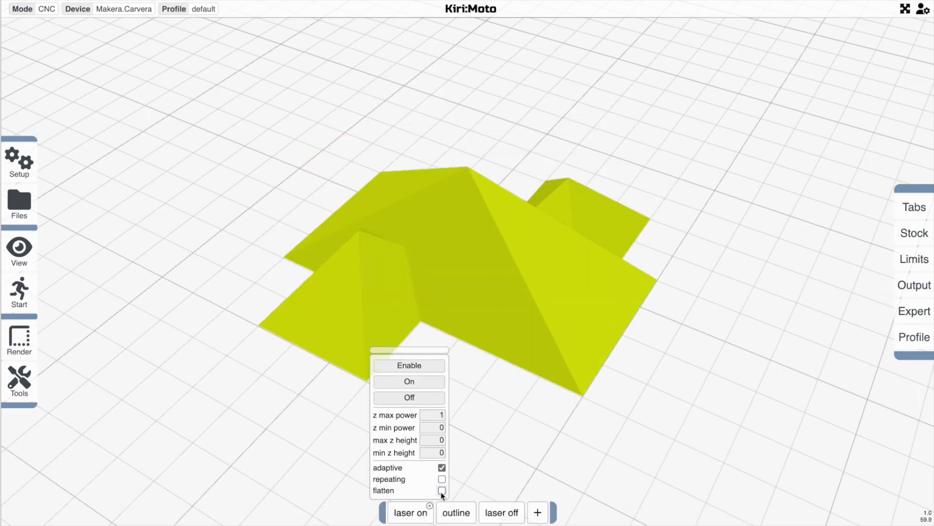
# Step: Set the laser on operation's max z height to 5 and preview the toolpaths
pyautogui.click(441, 440)
pyautogui.press('Return')
pyautogui.press('p')
pyautogui.moveTo(439, 391); pyautogui.dragTo(467, 343)
pyautogui.press('Escape')
# Step: Enable repeating for the laser on operation and preview the banded power pattern
pyautogui.moveTo(395, 504)
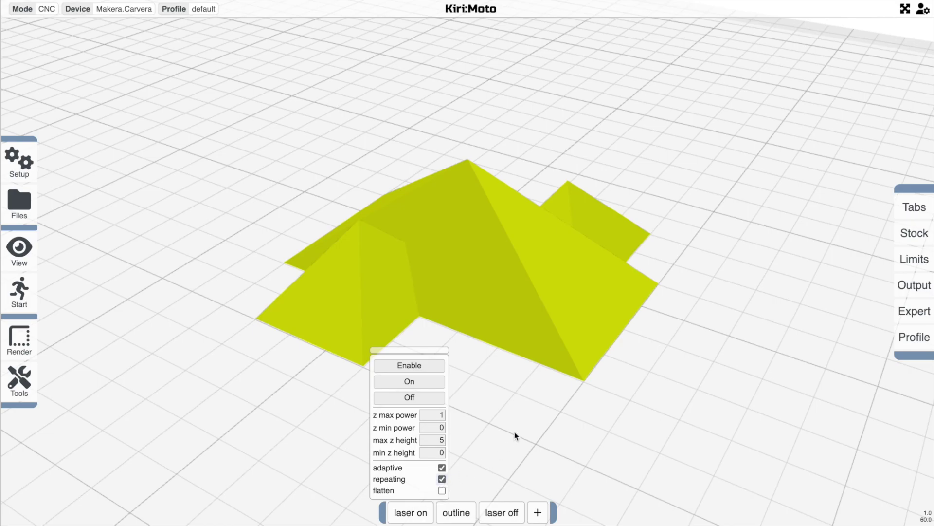
pyautogui.press('p')
pyautogui.moveTo(516, 429); pyautogui.dragTo(507, 361)
pyautogui.press('a')
# Step: Clear the laser on operation's z max power, set its z min power to 1, and preview the toolpaths
pyautogui.moveTo(411, 519)
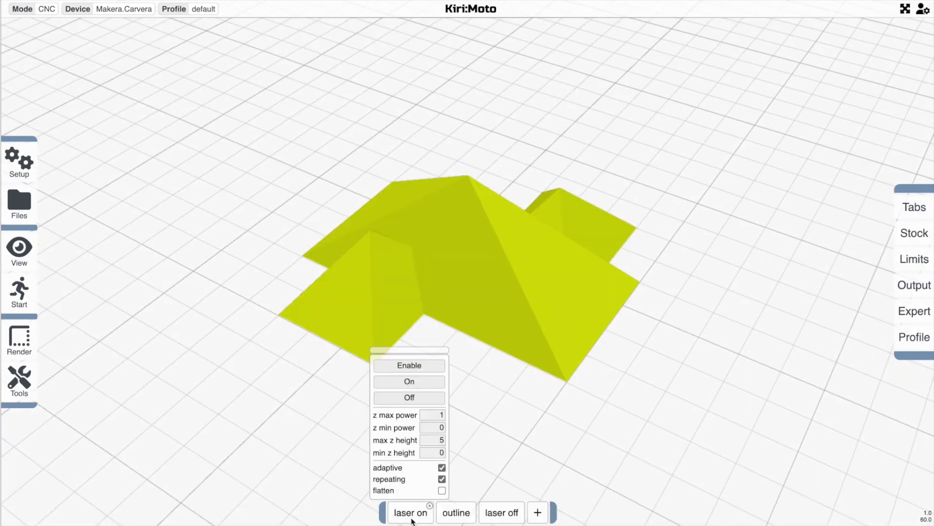
pyautogui.click(441, 414)
pyautogui.press('BackSpace')
pyautogui.moveTo(428, 426); pyautogui.dragTo(468, 427)
pyautogui.write('1')
pyautogui.press('Return')
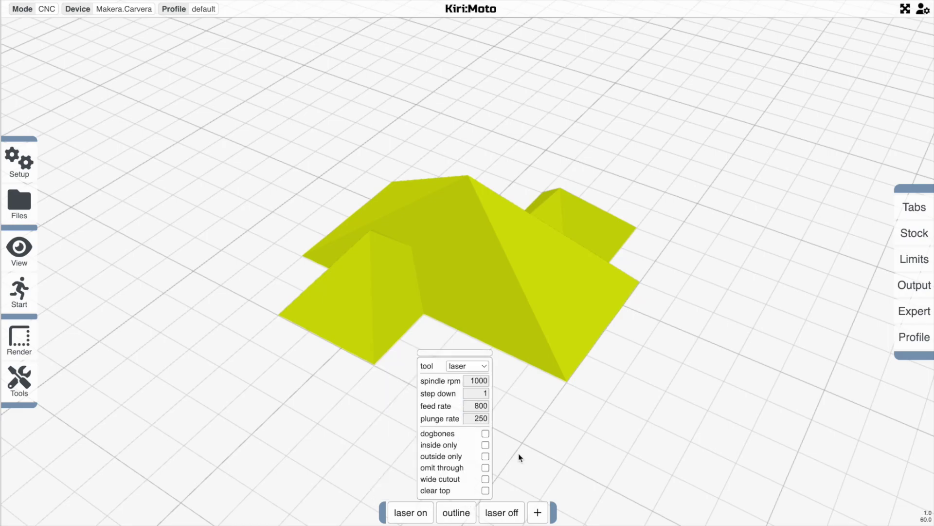
pyautogui.press('p')
pyautogui.moveTo(520, 454); pyautogui.dragTo(345, 408)
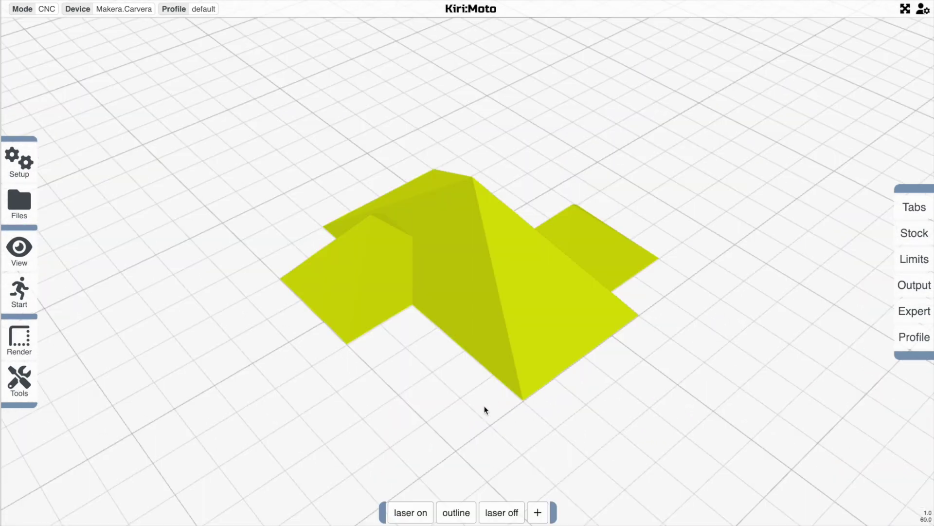
# Step: Adjust the stock settings so that a stock block larger than the model surrounds it
pyautogui.moveTo(485, 410); pyautogui.dragTo(503, 399)
pyautogui.moveTo(460, 513)
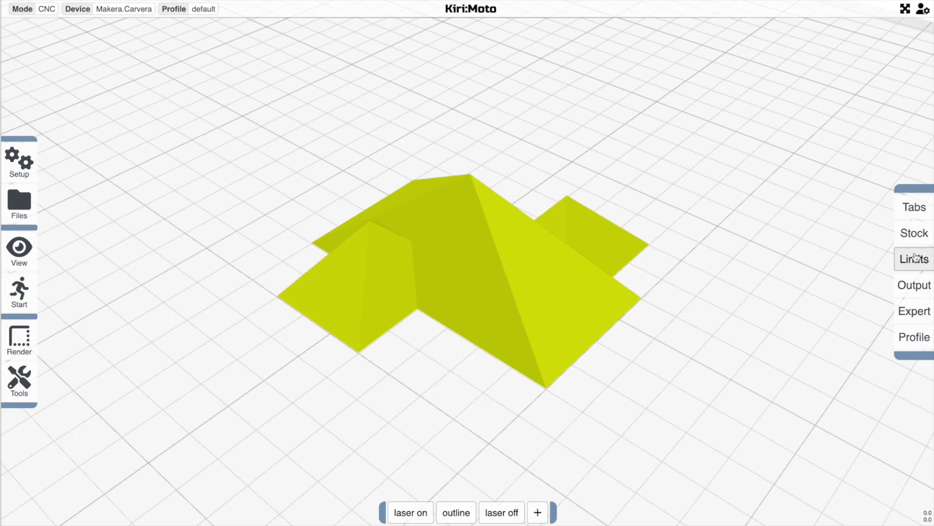
pyautogui.moveTo(915, 233)
pyautogui.click(885, 267)
pyautogui.moveTo(872, 286); pyautogui.dragTo(697, 314)
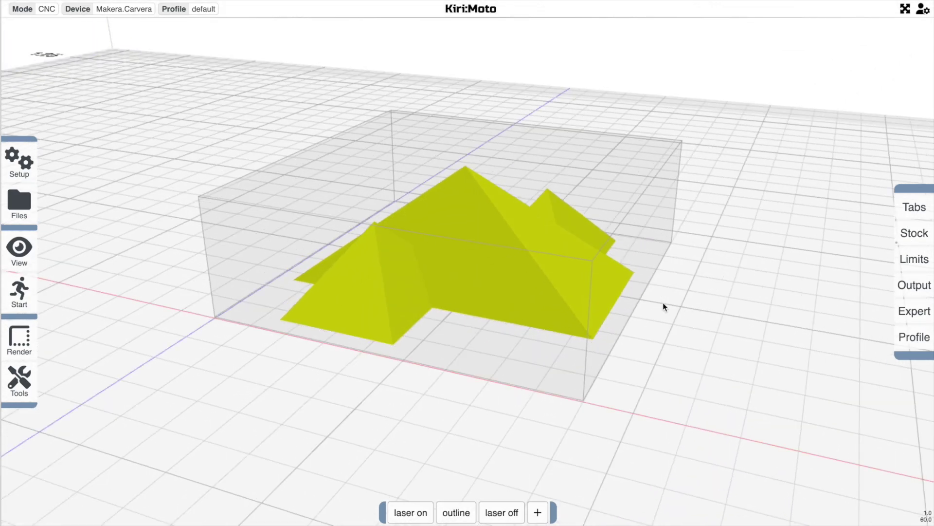
pyautogui.press('g')
pyautogui.press('a')
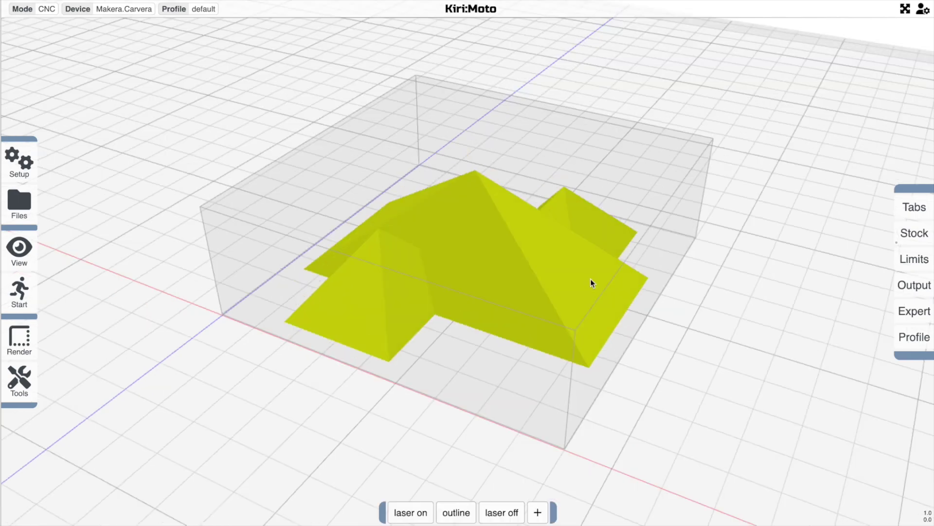
# Step: Add a rough operation and move it ahead of the laser on operation
pyautogui.moveTo(538, 512)
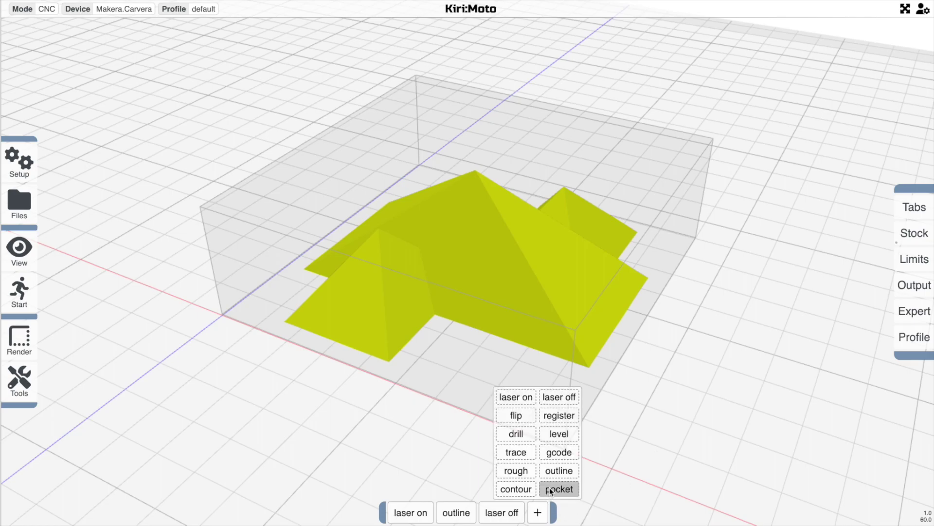
pyautogui.click(516, 470)
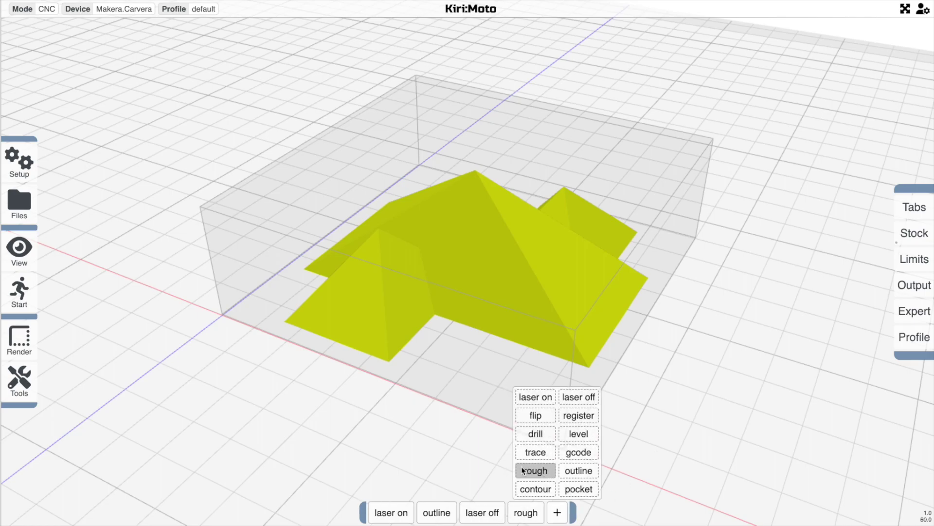
pyautogui.moveTo(527, 512); pyautogui.dragTo(372, 508)
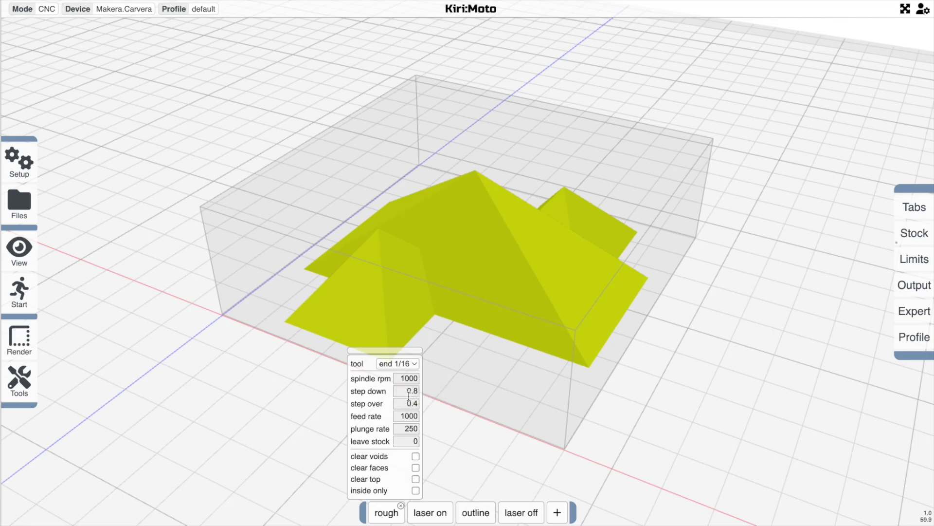
# Step: Disable the laser on, outline and laser off operations so that only roughing remains active
pyautogui.moveTo(515, 404); pyautogui.dragTo(507, 404)
pyautogui.click(481, 510)
pyautogui.click(436, 514)
pyautogui.click(518, 520)
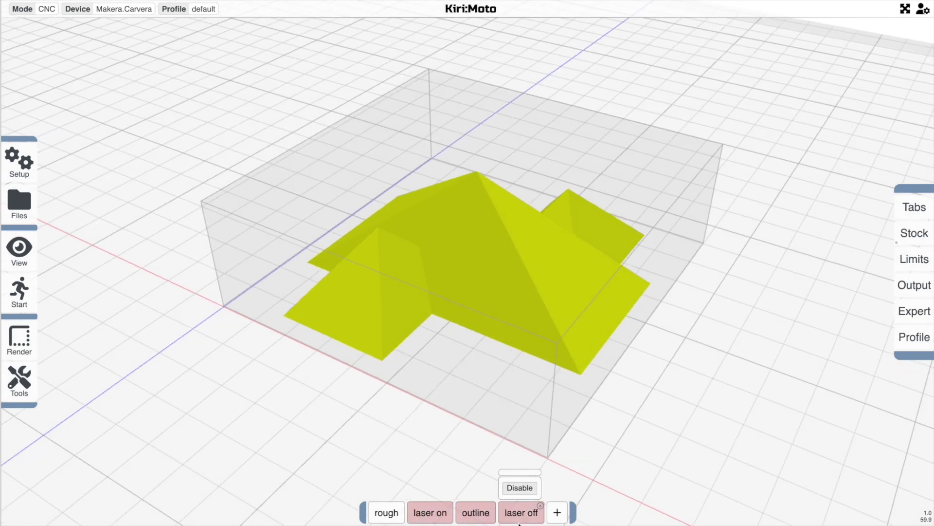
# Step: Generate the roughing toolpaths and play the milling animation at a faster speed
pyautogui.moveTo(582, 408); pyautogui.dragTo(565, 394)
pyautogui.press('s')
pyautogui.press('p')
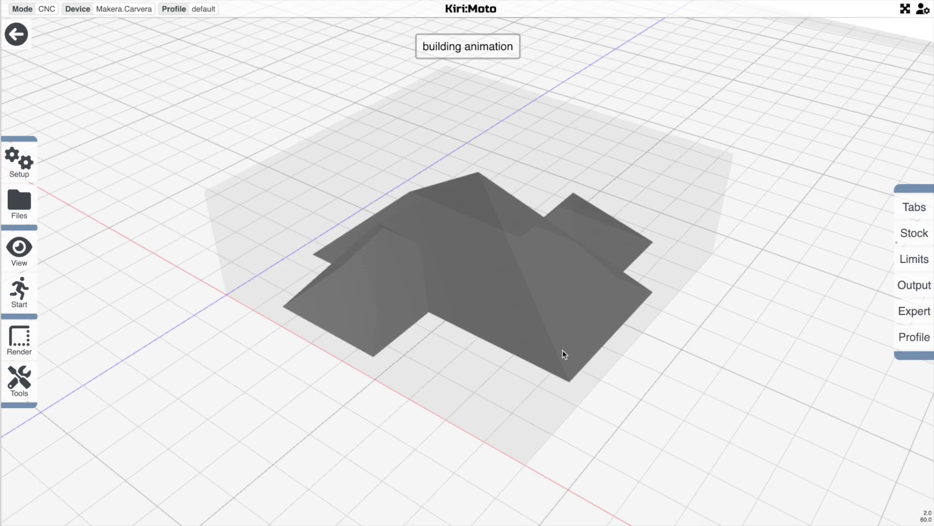
pyautogui.click(473, 512)
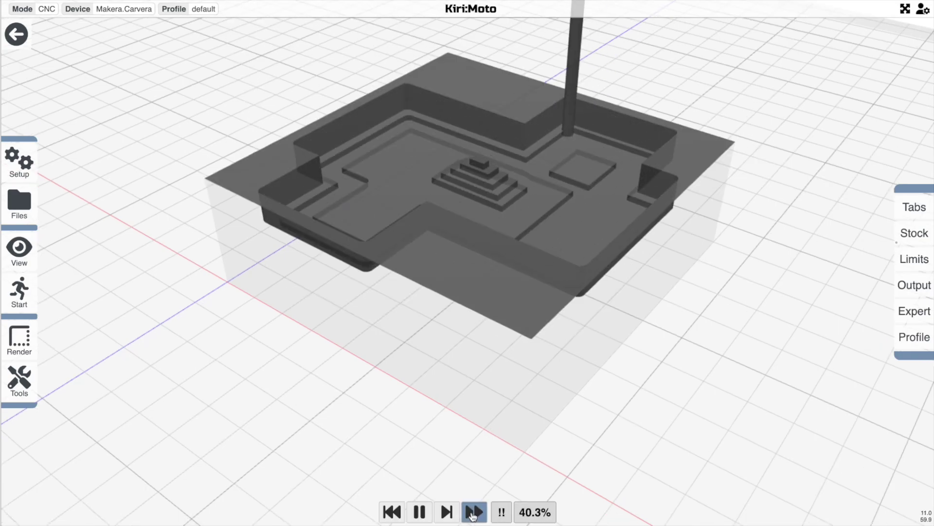
pyautogui.moveTo(532, 308); pyautogui.dragTo(448, 318)
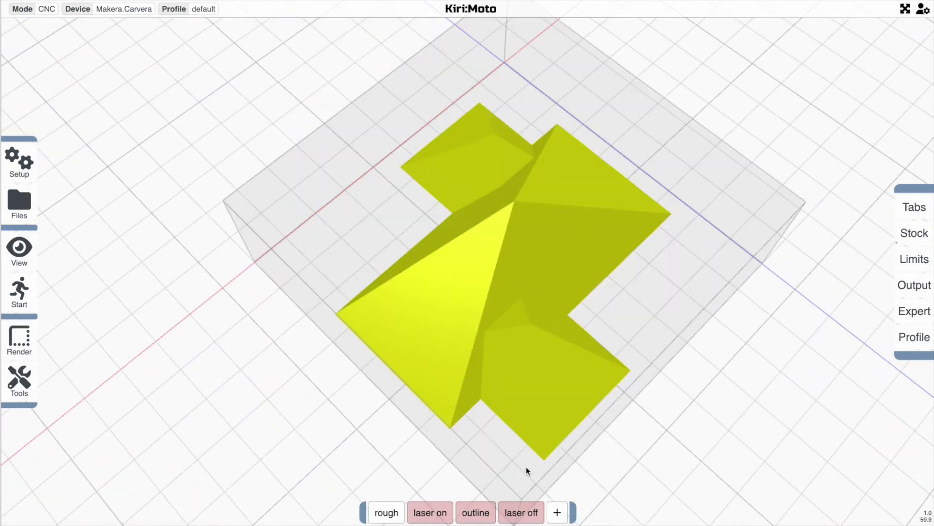
# Step: Add a contour operation, place it directly after the rough operation, and assign it the end 1/16 tool
pyautogui.moveTo(560, 512)
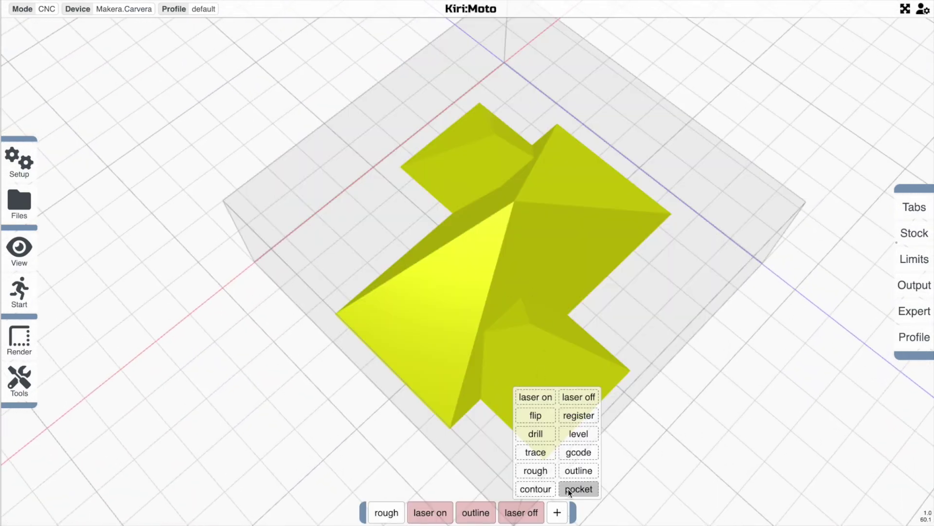
pyautogui.click(541, 489)
pyautogui.moveTo(545, 512); pyautogui.dragTo(402, 511)
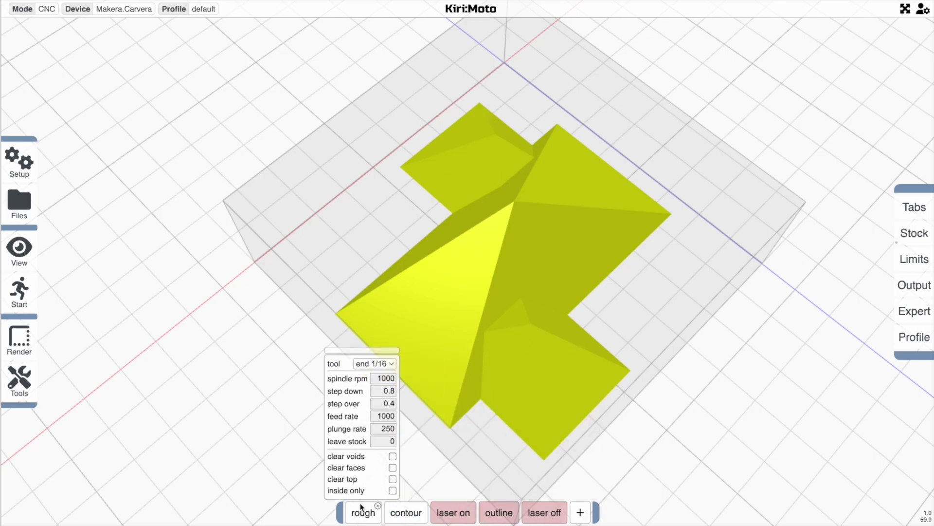
pyautogui.click(431, 360)
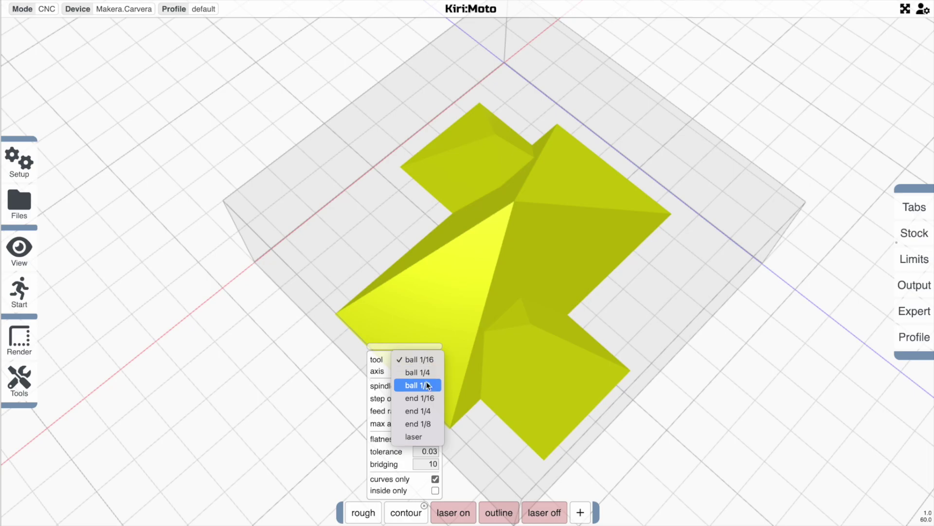
pyautogui.click(426, 398)
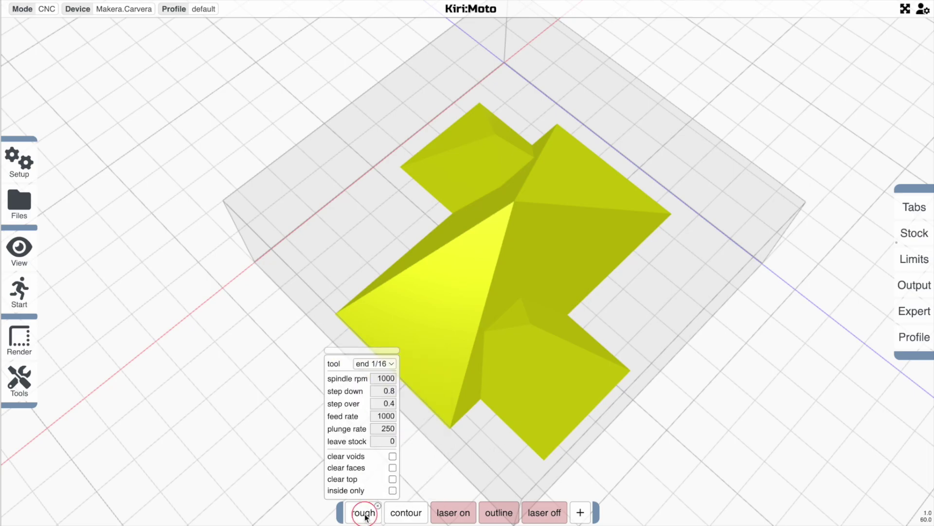
# Step: Disable the rough operation and slice the model to inspect the contour paths across the roof from several angles
pyautogui.moveTo(460, 463); pyautogui.dragTo(507, 404)
pyautogui.press('s')
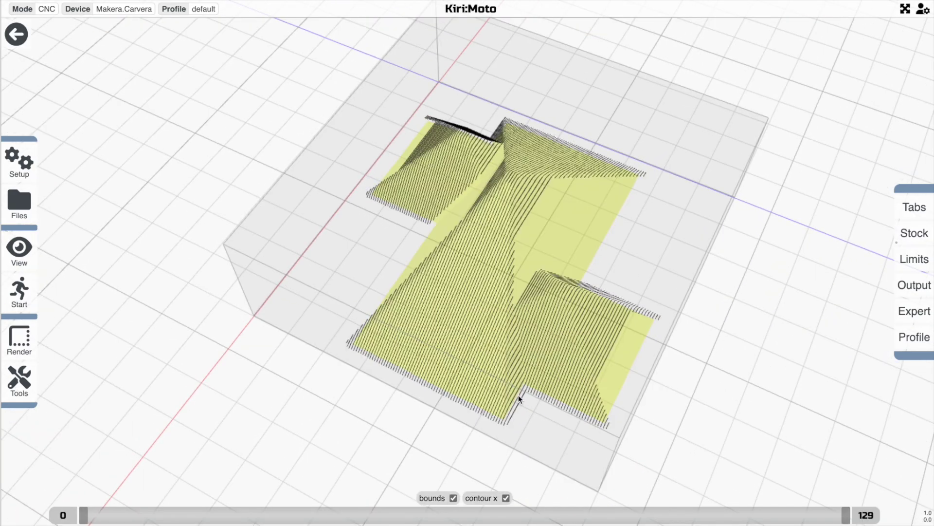
pyautogui.moveTo(519, 395); pyautogui.dragTo(695, 389)
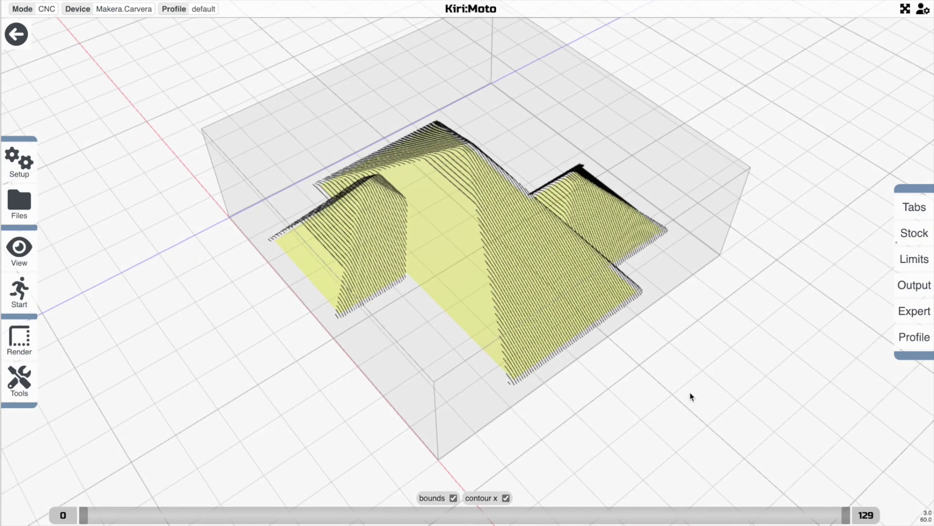
# Step: Add a second contour operation beside the first one and slice the model to preview both, ending in the arrange view
pyautogui.press('Escape')
pyautogui.moveTo(580, 520)
pyautogui.click(559, 489)
pyautogui.moveTo(561, 511); pyautogui.dragTo(411, 508)
pyautogui.press('s')
pyautogui.moveTo(562, 404)
pyautogui.mouseDown()
pyautogui.moveTo(553, 425)
pyautogui.moveTo(426, 414)
pyautogui.moveTo(562, 401)
pyautogui.mouseUp()
pyautogui.press('a')
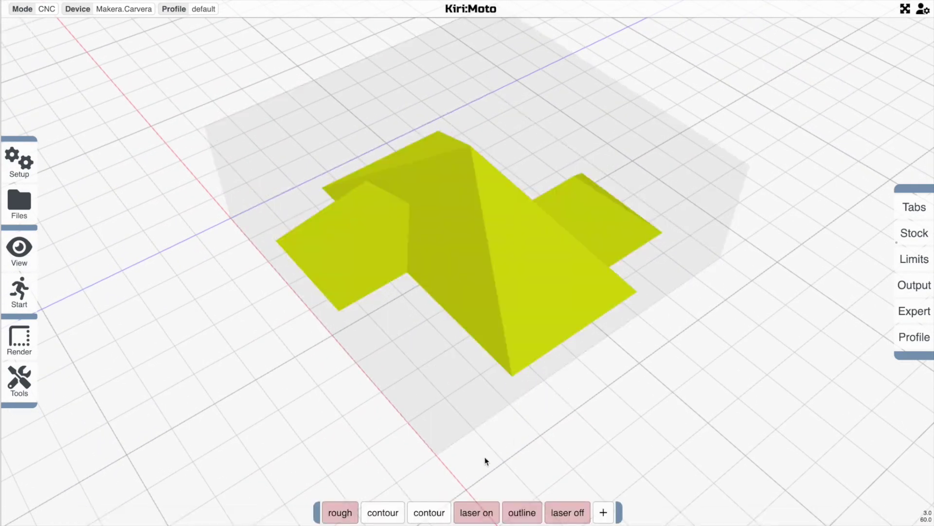
# Step: Play the milling animation with the rough and both contour operations enabled, then return to the arrange view
pyautogui.press('g')
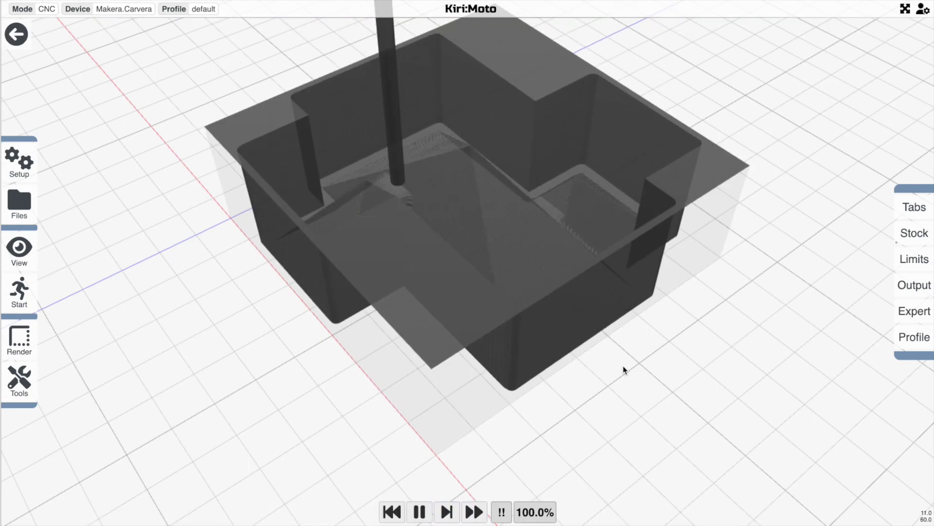
pyautogui.moveTo(623, 366); pyautogui.dragTo(584, 342)
pyautogui.press('a')
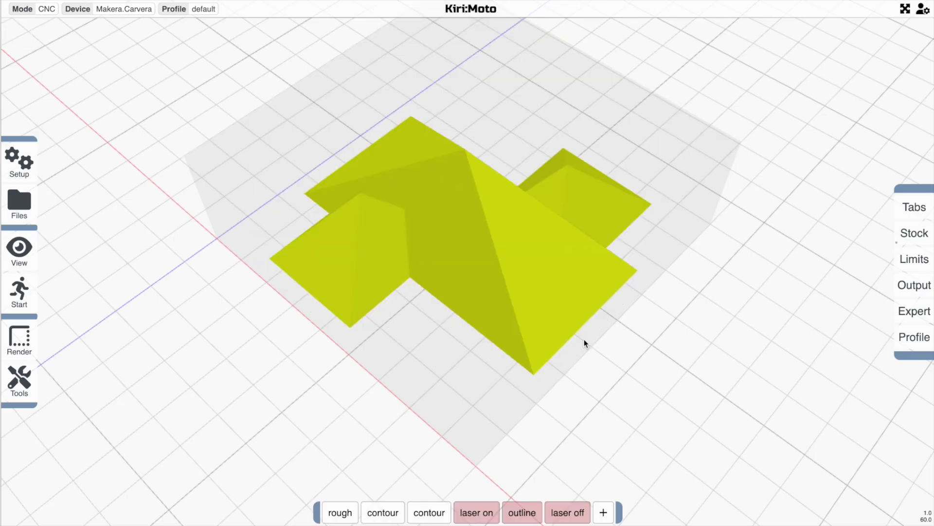
# Step: Re-enable the laser on, outline and laser off operations, preview the toolpaths, and briefly display the milling moves
pyautogui.moveTo(562, 520)
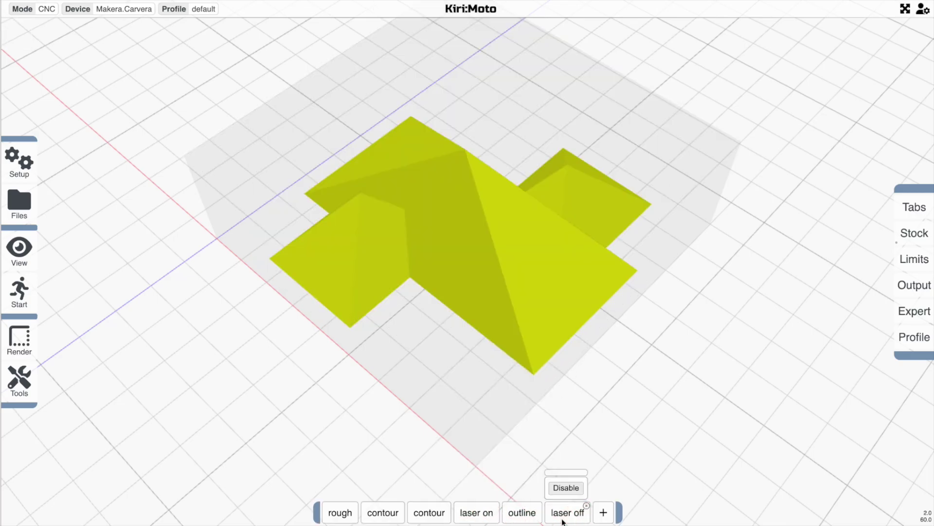
pyautogui.press('s')
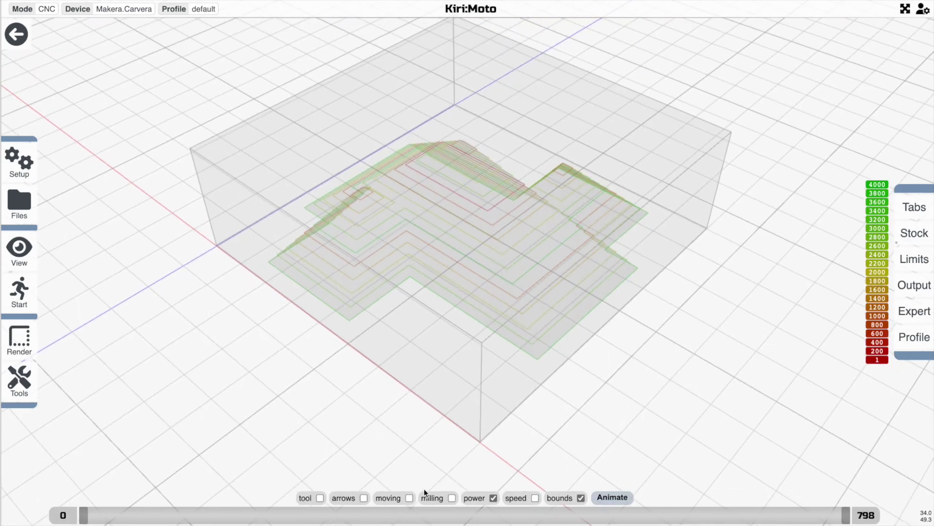
pyautogui.click(453, 497)
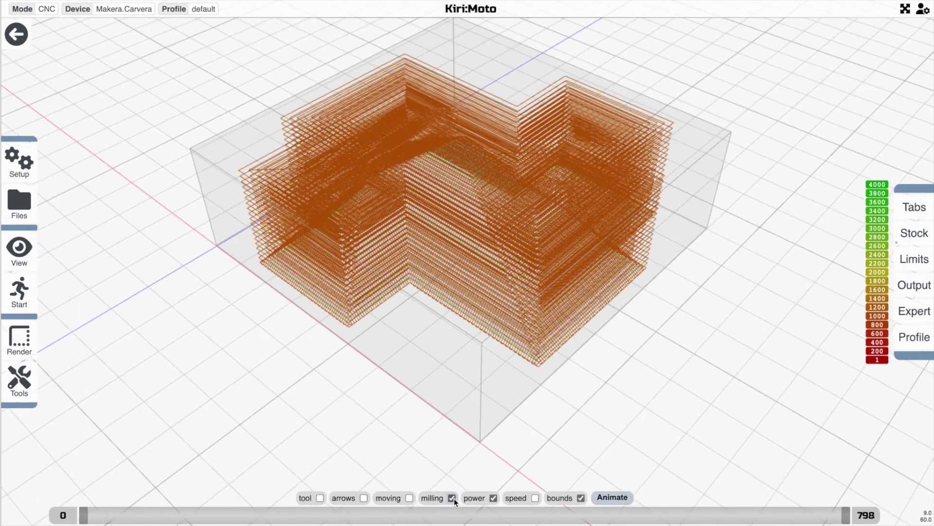
pyautogui.click(452, 498)
# Step: Toggle the milling moves to isolate the laser paths and compare them with the photo IMG_0630.jpg
pyautogui.moveTo(490, 468); pyautogui.dragTo(419, 477)
pyautogui.click(452, 497)
pyautogui.click(452, 497)
pyautogui.moveTo(465, 453); pyautogui.dragTo(392, 358)
pyautogui.press('super+Tab')
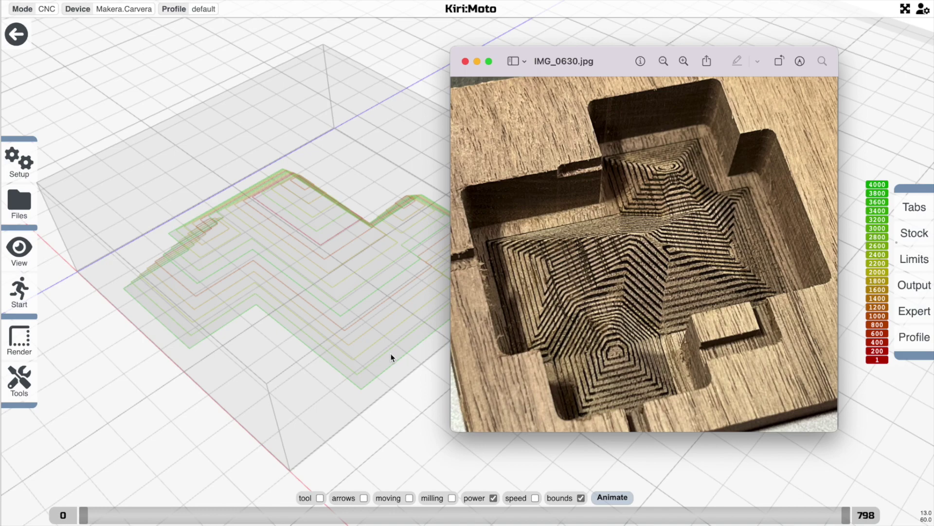
pyautogui.press('super+Tab')
# Step: Disable the rough, both contour and outline operations, leaving only laser on and laser off active
pyautogui.press('a')
pyautogui.moveTo(402, 294); pyautogui.dragTo(433, 322)
pyautogui.moveTo(393, 325); pyautogui.dragTo(506, 288, button='right')
pyautogui.moveTo(506, 291); pyautogui.dragTo(404, 289)
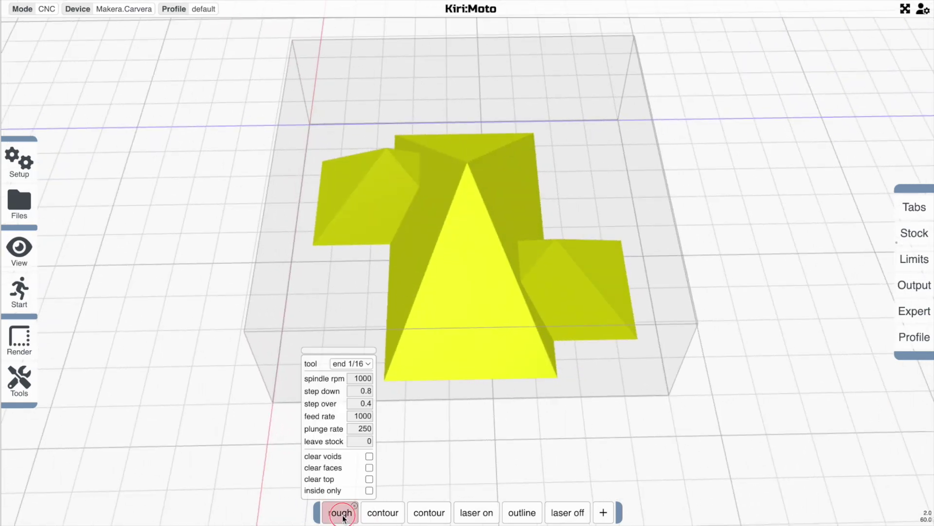
pyautogui.moveTo(430, 516)
pyautogui.click(521, 513)
# Step: Add a pocket operation just before laser off and start selecting its surfaces
pyautogui.moveTo(607, 517)
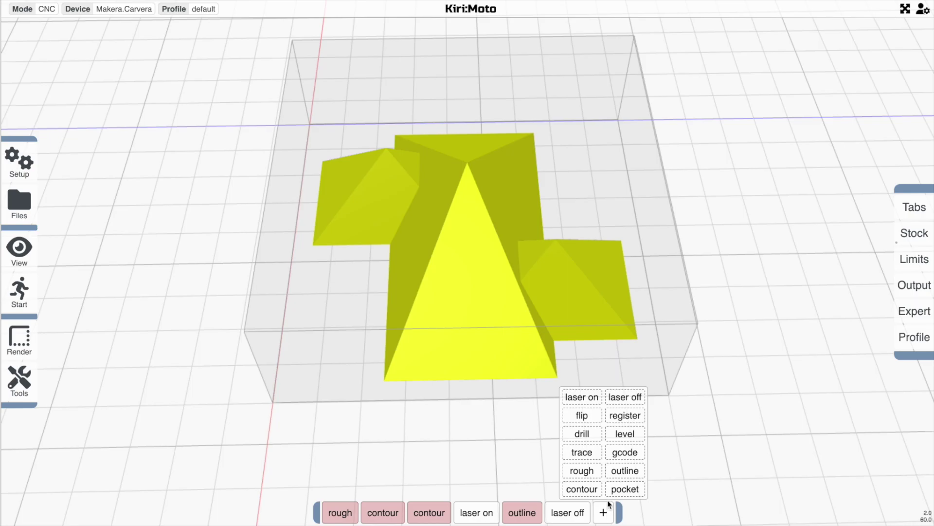
pyautogui.click(625, 489)
pyautogui.moveTo(592, 512); pyautogui.dragTo(537, 513)
pyautogui.moveTo(537, 513)
pyautogui.click(533, 490)
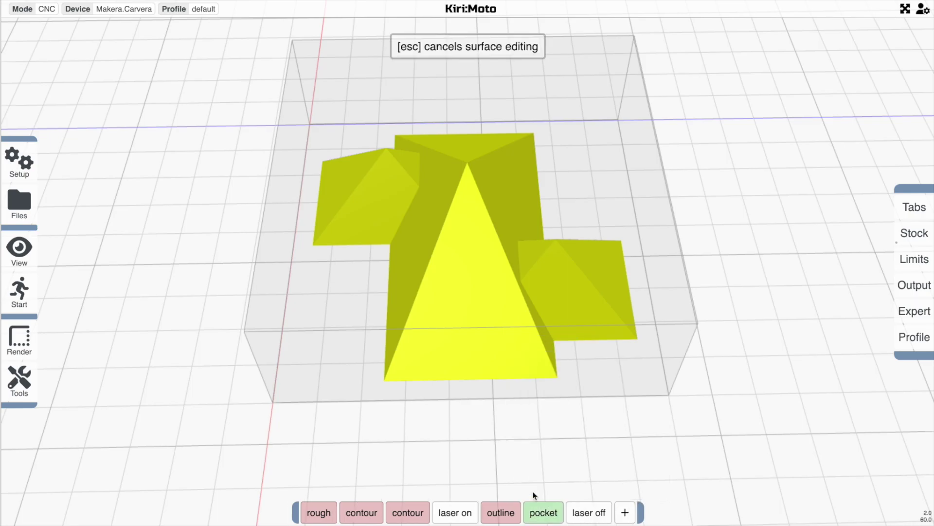
# Step: Select the sloped faces of the central main roof for the pocket operation and slice to preview its paths
pyautogui.click(453, 284)
pyautogui.click(434, 248)
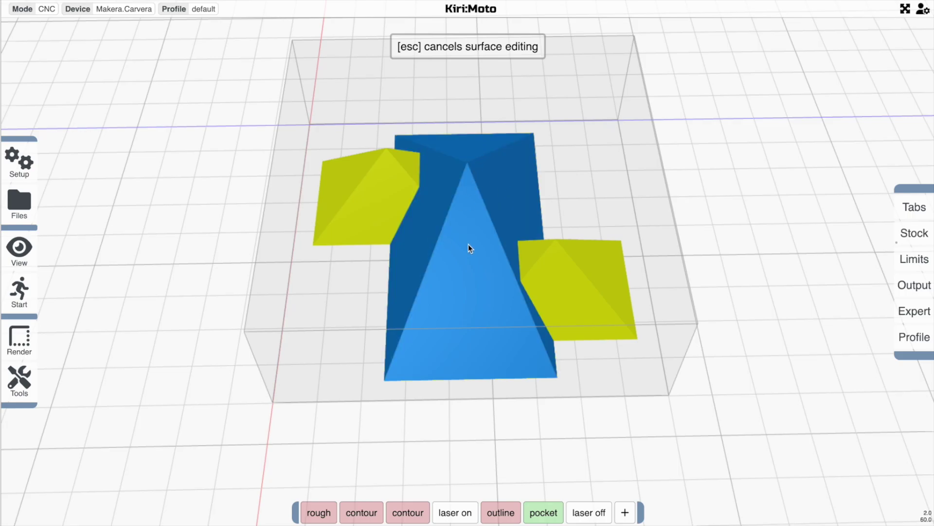
pyautogui.moveTo(471, 244); pyautogui.dragTo(446, 275)
pyautogui.press('s')
pyautogui.scroll(-4, 443, 277)
pyautogui.scroll(-3, 446, 275)
# Step: Change the pocket's surface selection to the faces of the two smaller side roofs, excluding the main roof
pyautogui.press('a')
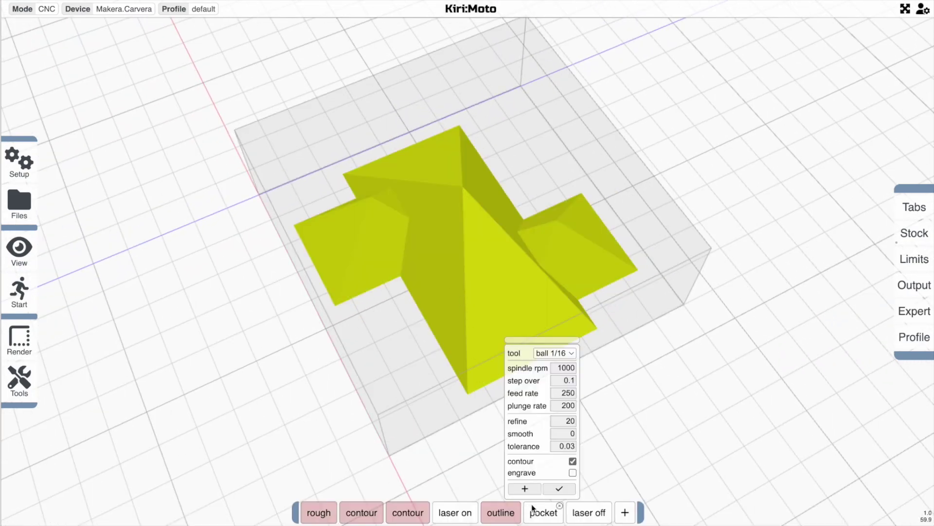
pyautogui.click(540, 510)
pyautogui.click(508, 295)
pyautogui.click(450, 233)
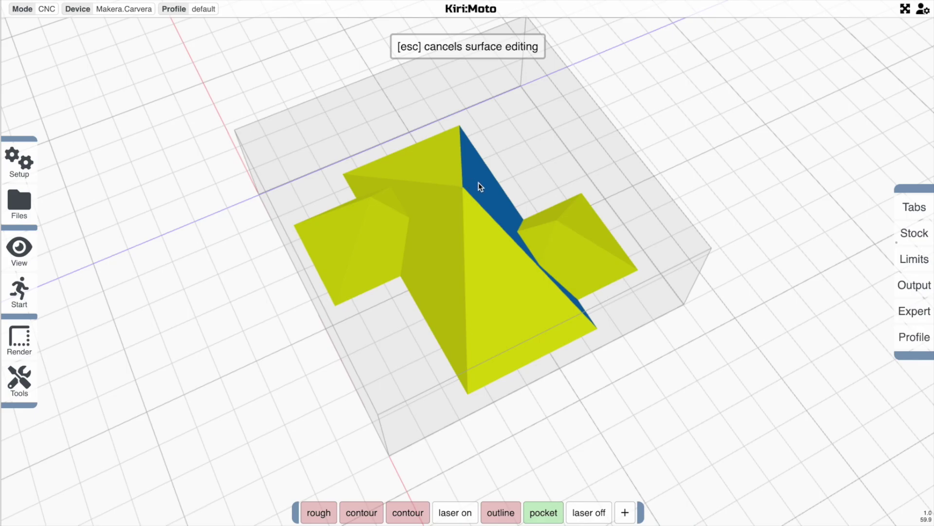
pyautogui.click(356, 219)
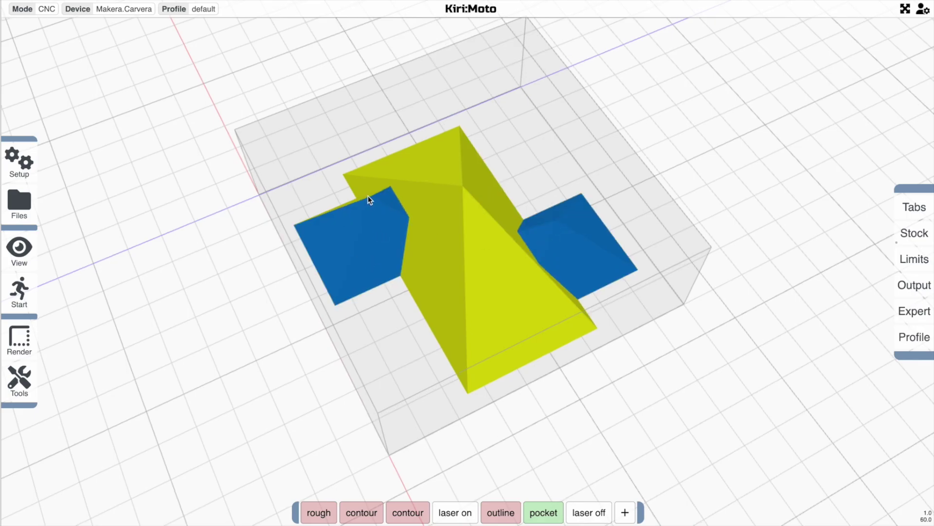
pyautogui.click(368, 196)
pyautogui.moveTo(461, 243)
pyautogui.mouseDown()
pyautogui.moveTo(469, 281)
pyautogui.moveTo(467, 245)
pyautogui.mouseUp()
# Step: Change the pocket operation's step over and slice to inspect its paths on the two side roofs
pyautogui.moveTo(539, 506)
pyautogui.click(562, 382)
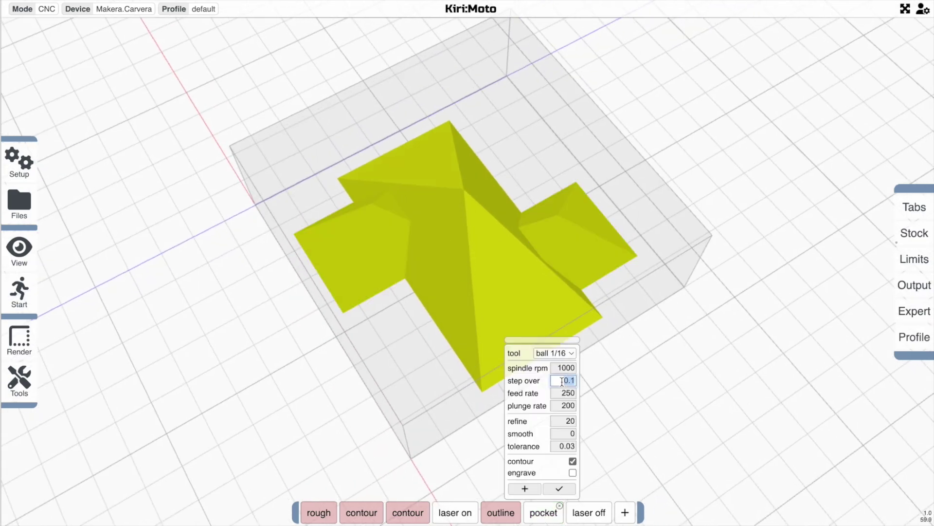
pyautogui.press('Return')
pyautogui.press('s')
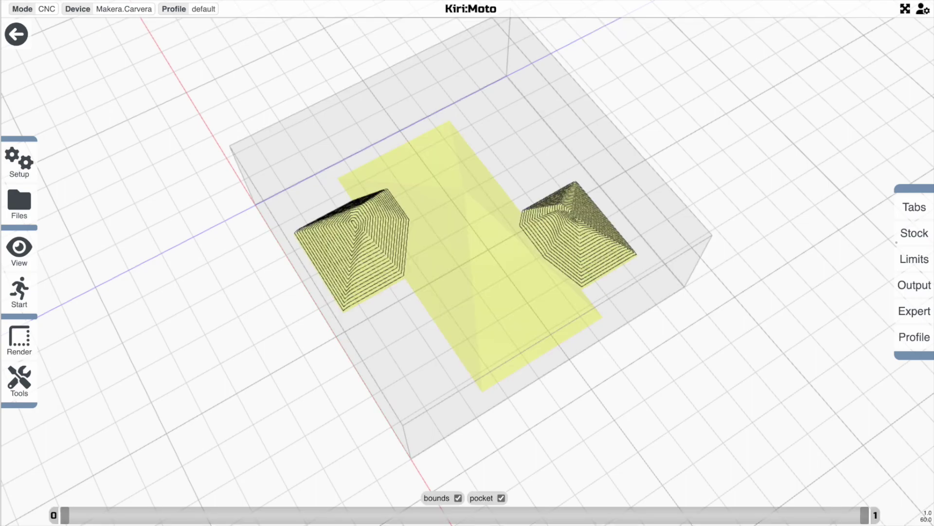
pyautogui.moveTo(577, 303); pyautogui.dragTo(533, 273)
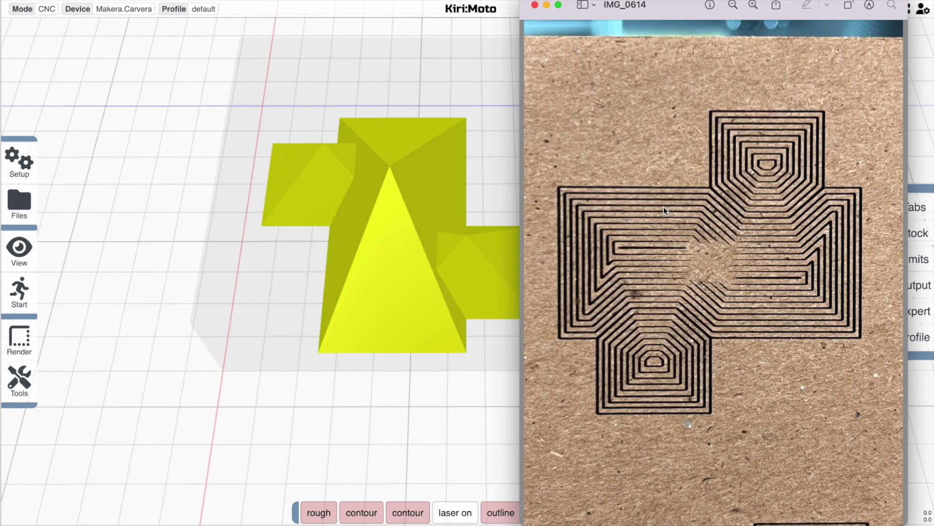
# Step: Return from the photo IMG_0614 to Kiri:Moto and review the adaptive power settings of the laser on operation
pyautogui.press('super+Tab')
pyautogui.moveTo(603, 290); pyautogui.dragTo(582, 304)
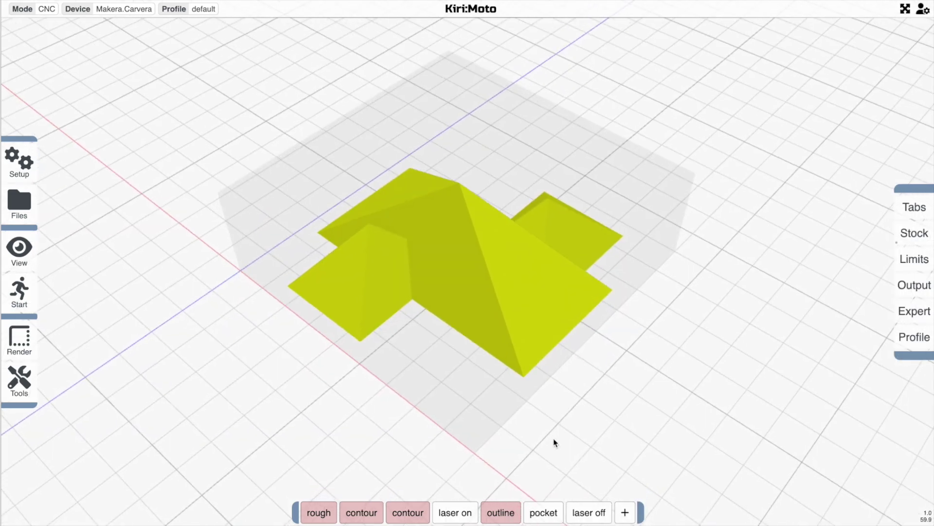
pyautogui.moveTo(451, 515)
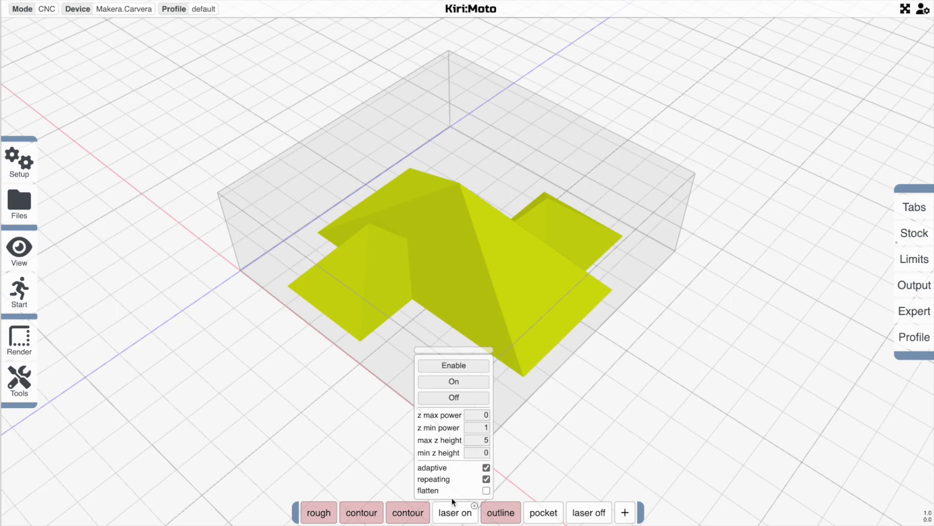
pyautogui.moveTo(483, 321); pyautogui.dragTo(514, 298)
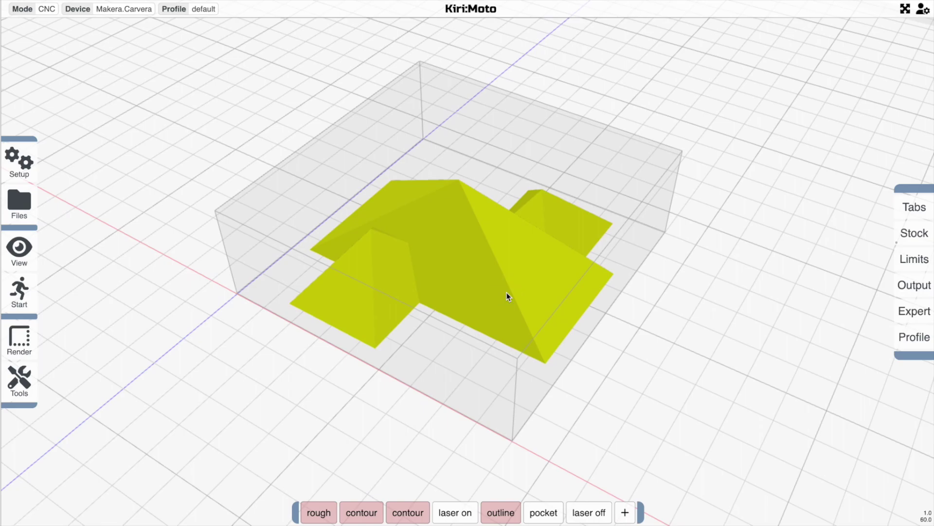